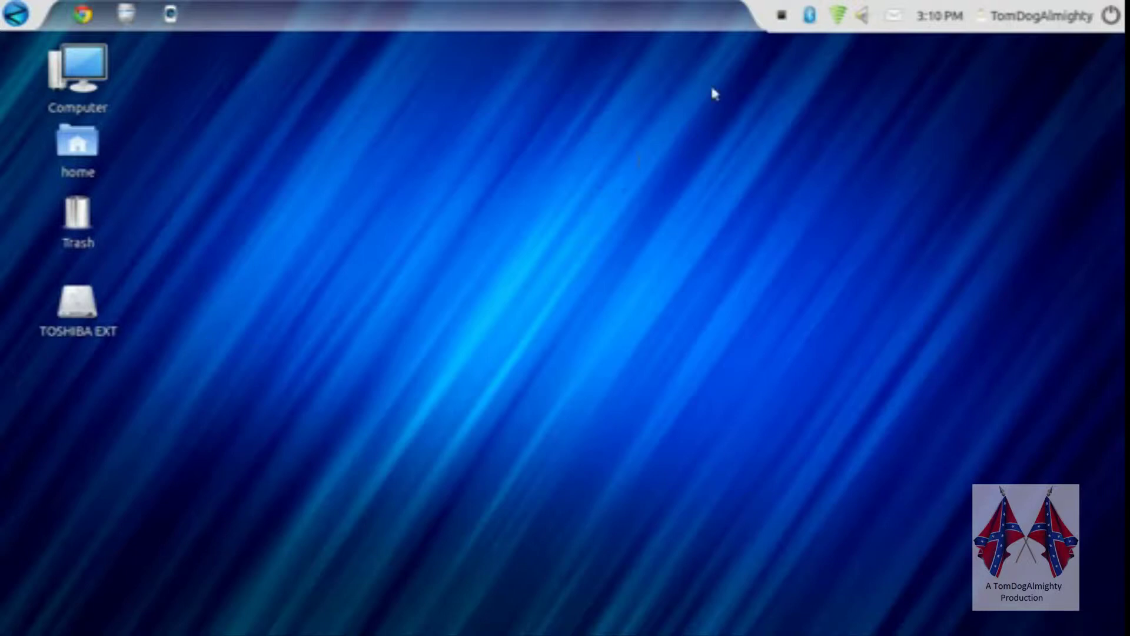
# Bring up the screen recorder's menu in the Zorin OS top panel to stop recording.
pyautogui.click(782, 15)
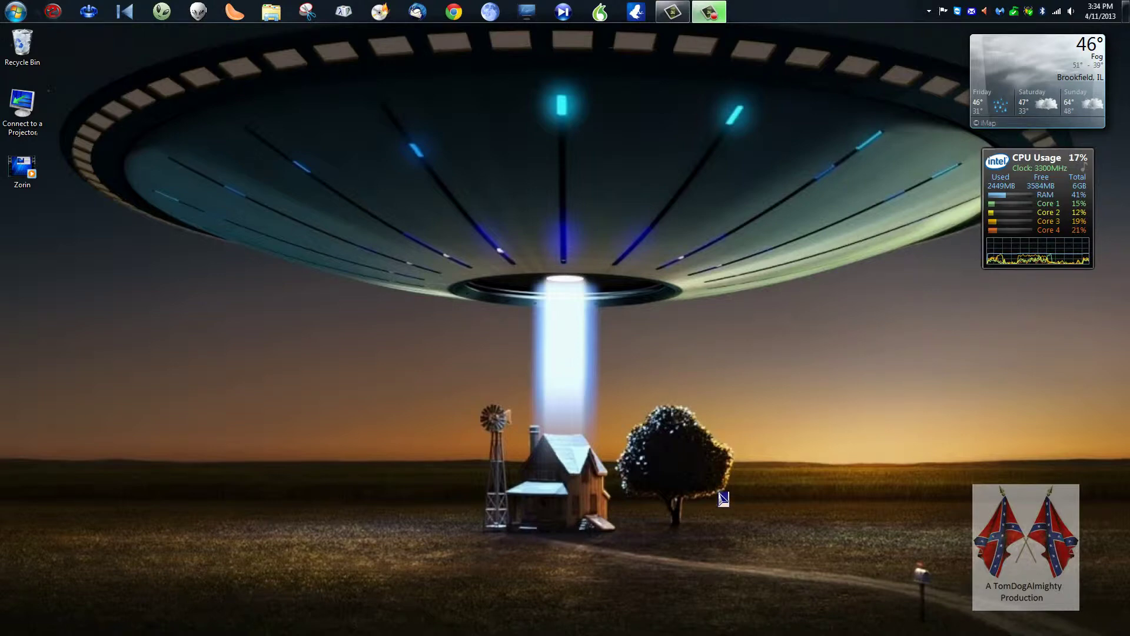
# Launch EaseUS Partition Master 9.2 from the taskbar's Desktop toolbar menu.
pyautogui.click(160, 16)
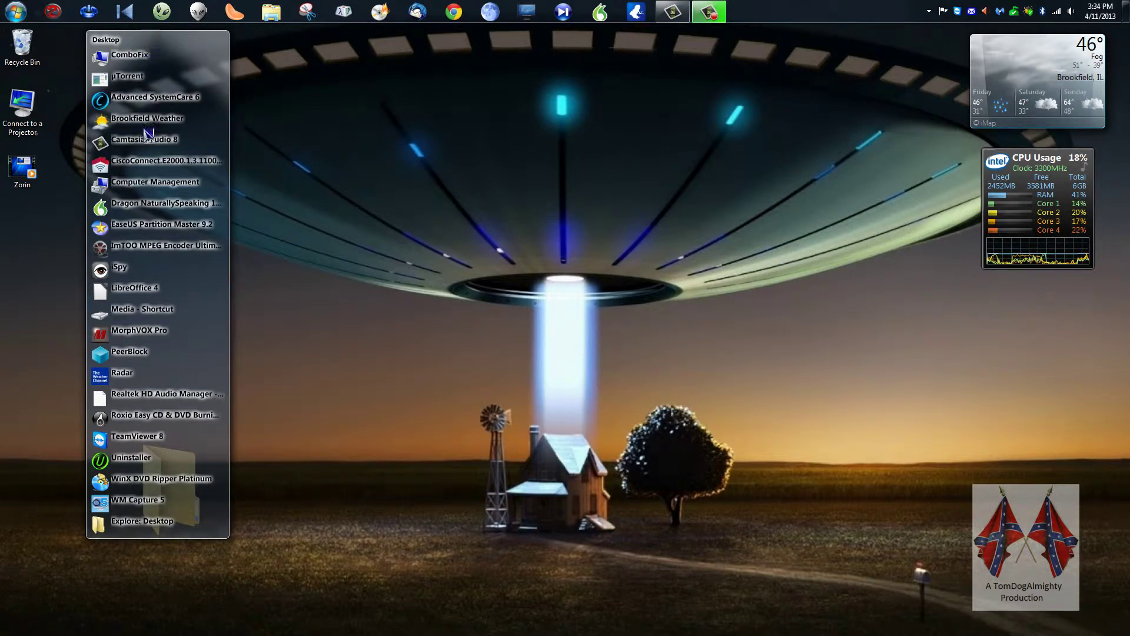
pyautogui.click(140, 229)
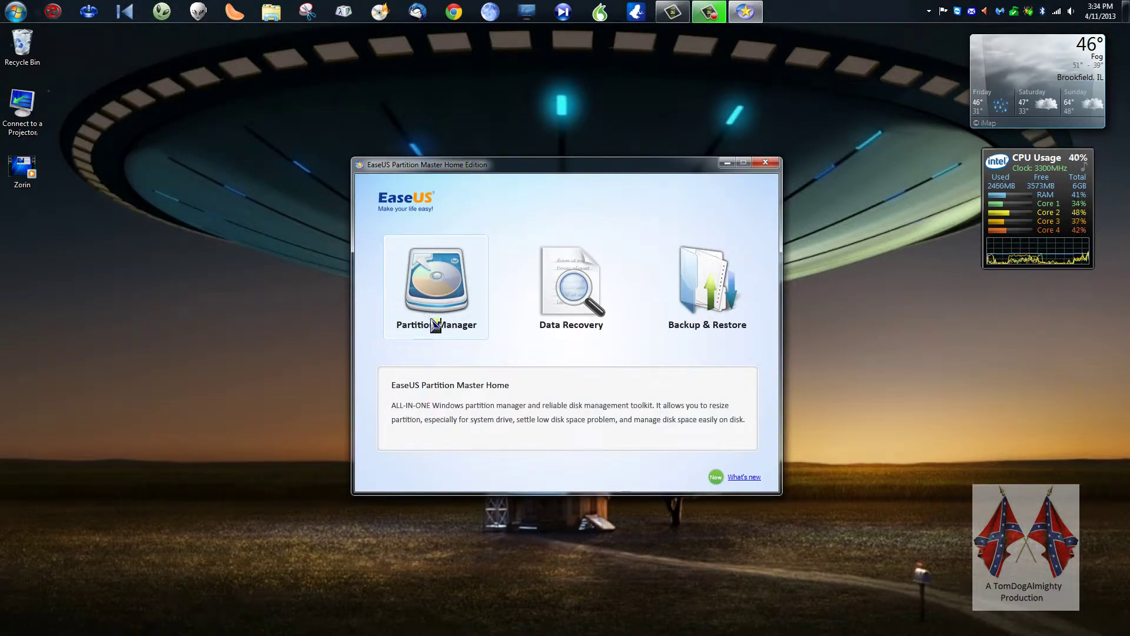
# Start the Partition Manager module and select the C: partition on Disk 2.
pyautogui.click(441, 320)
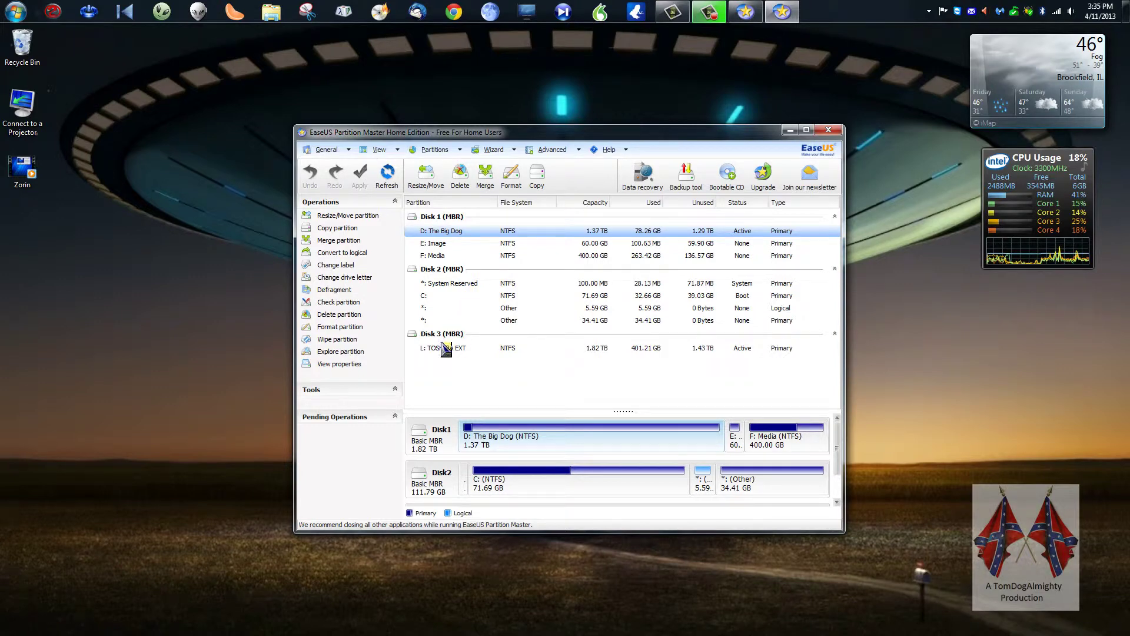
pyautogui.click(481, 298)
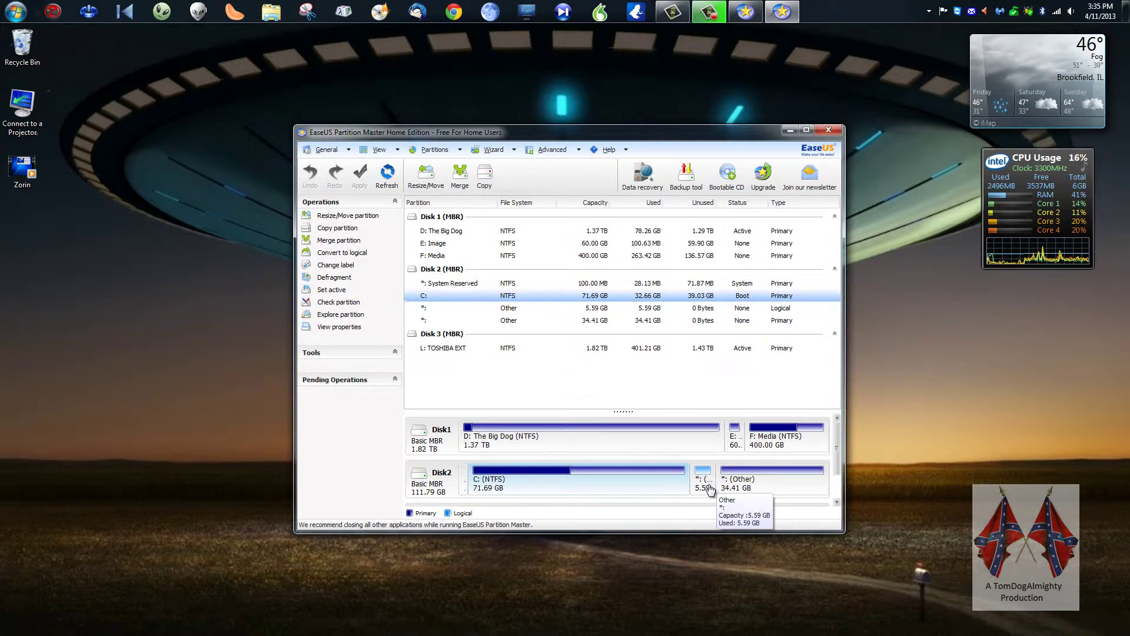
# Delete the 34.41 GB and 5.59 GB Linux partitions on Disk 2.
pyautogui.rightClick(730, 481)
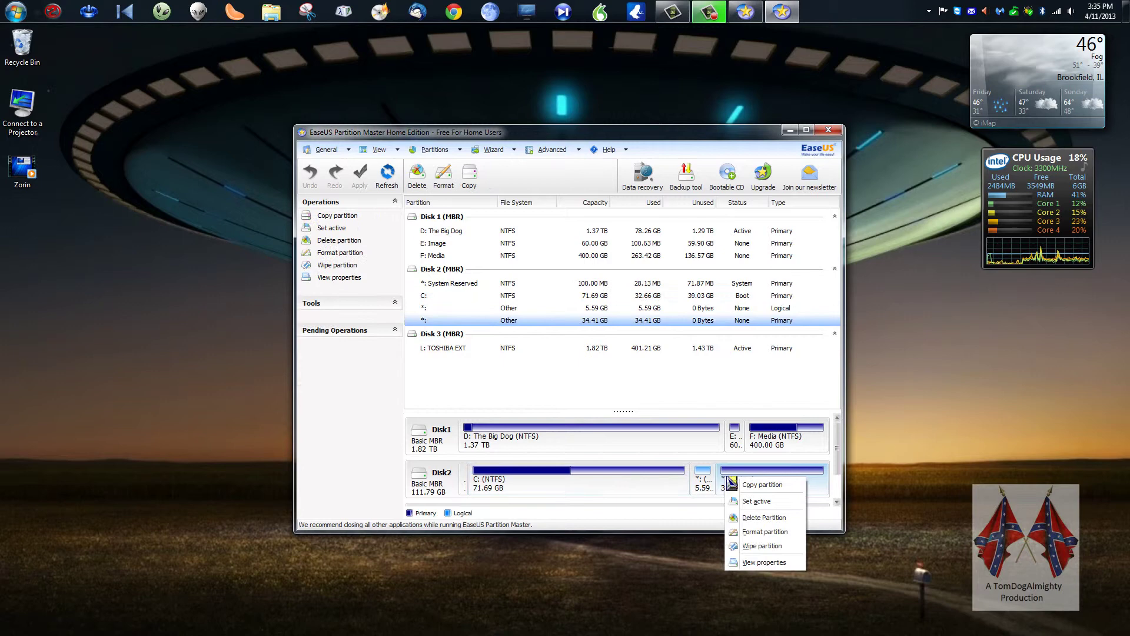
pyautogui.click(766, 518)
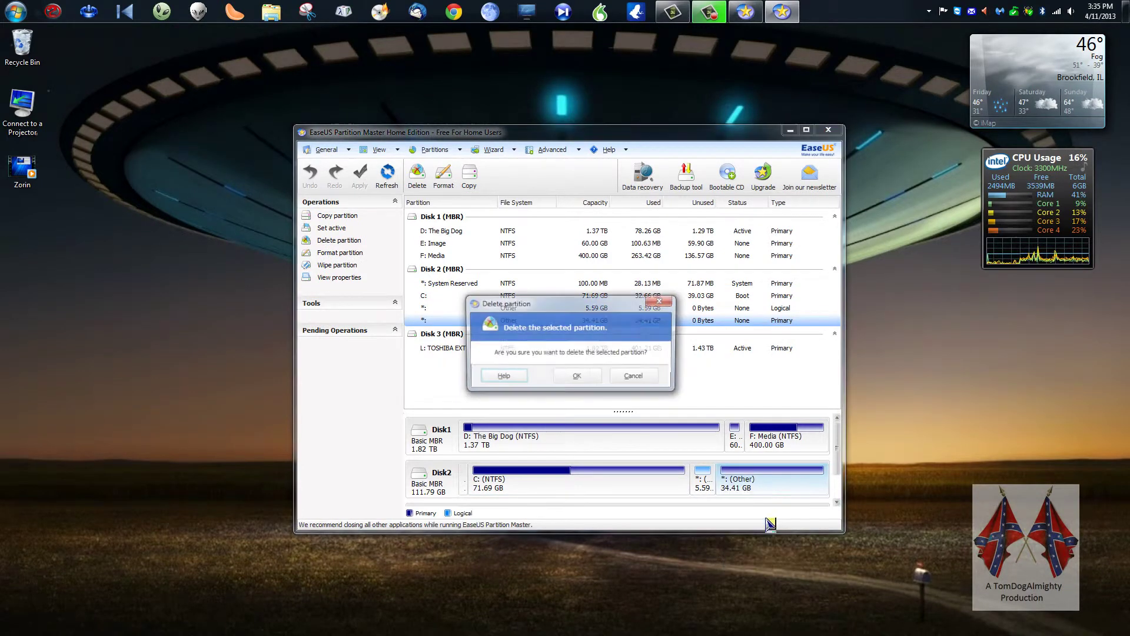
pyautogui.click(577, 377)
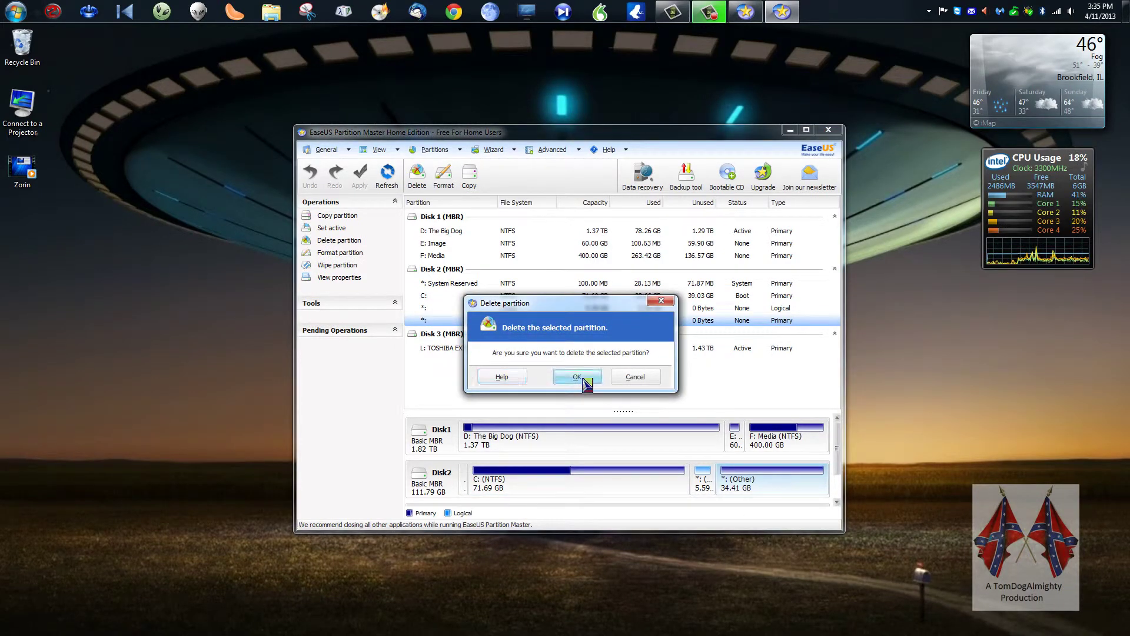
pyautogui.rightClick(703, 482)
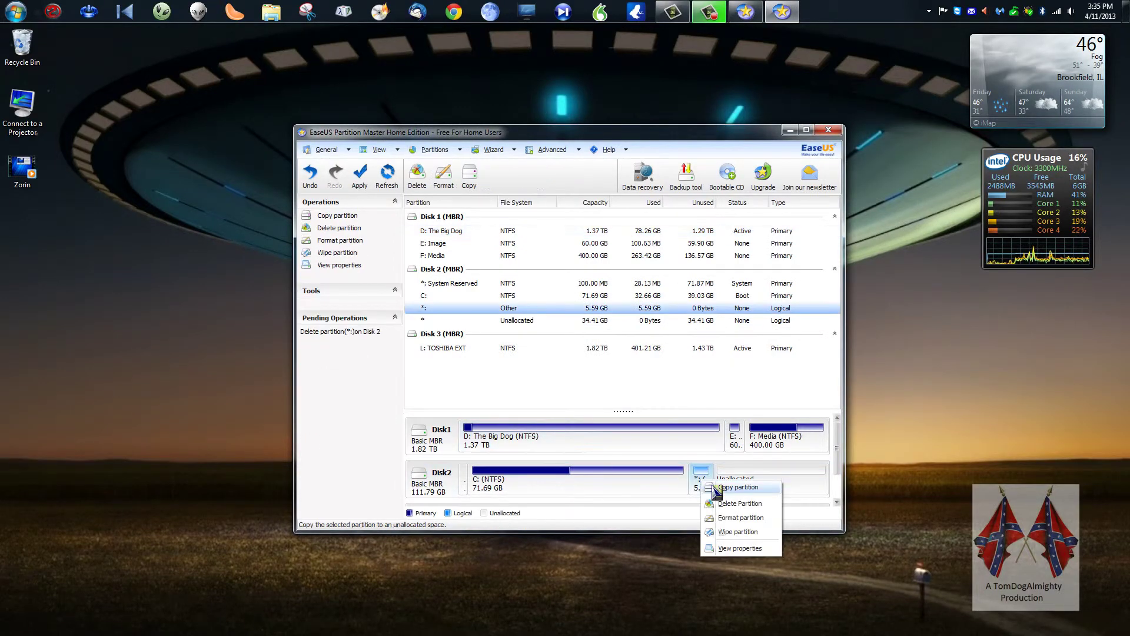
pyautogui.click(727, 504)
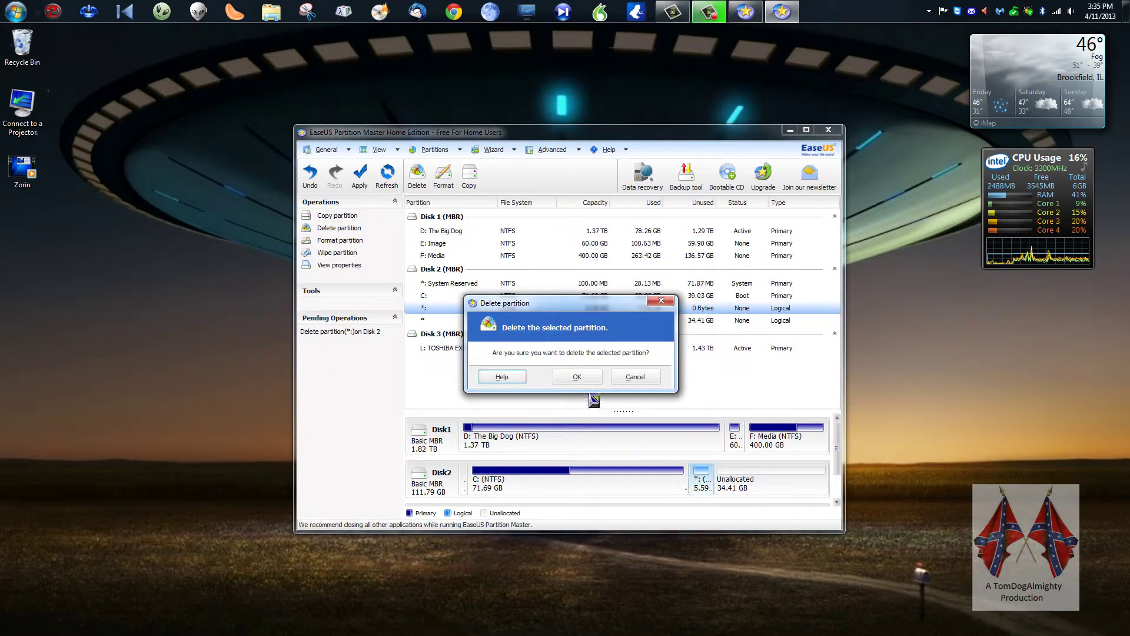
pyautogui.click(577, 377)
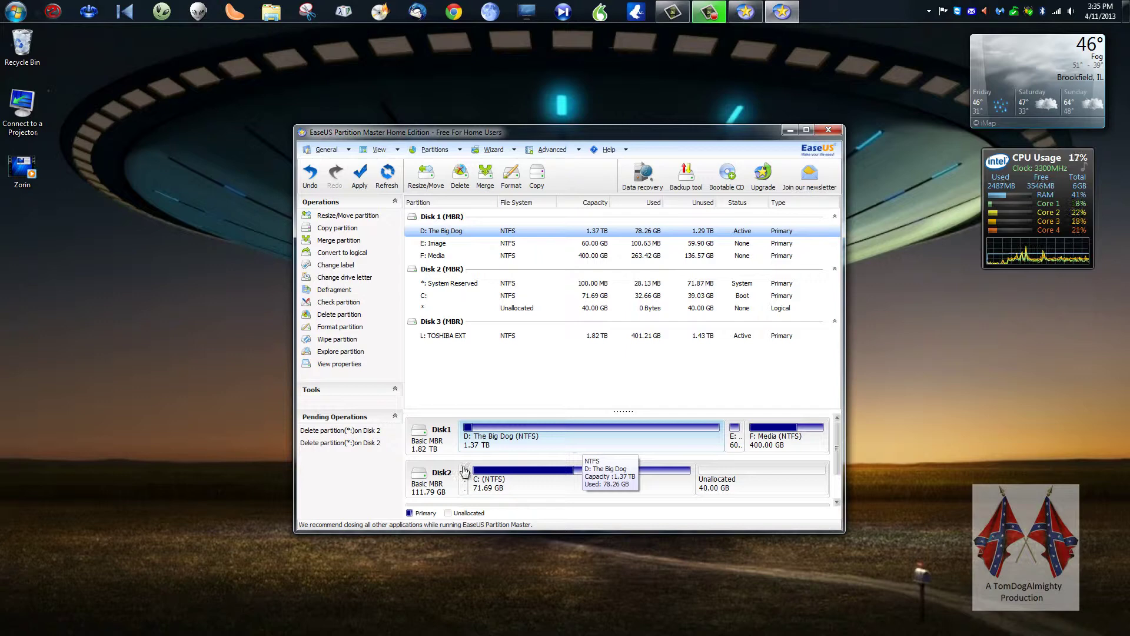
# Queue a Rebuild MBR operation on Disk 2.
pyautogui.rightClick(438, 489)
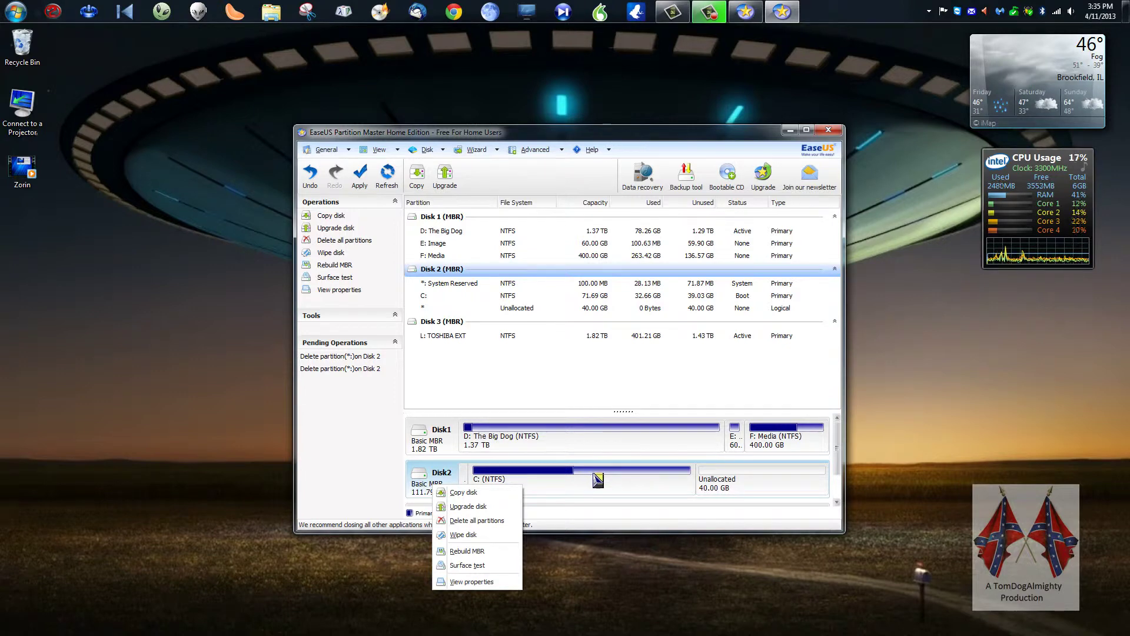
pyautogui.click(487, 552)
pyautogui.click(566, 371)
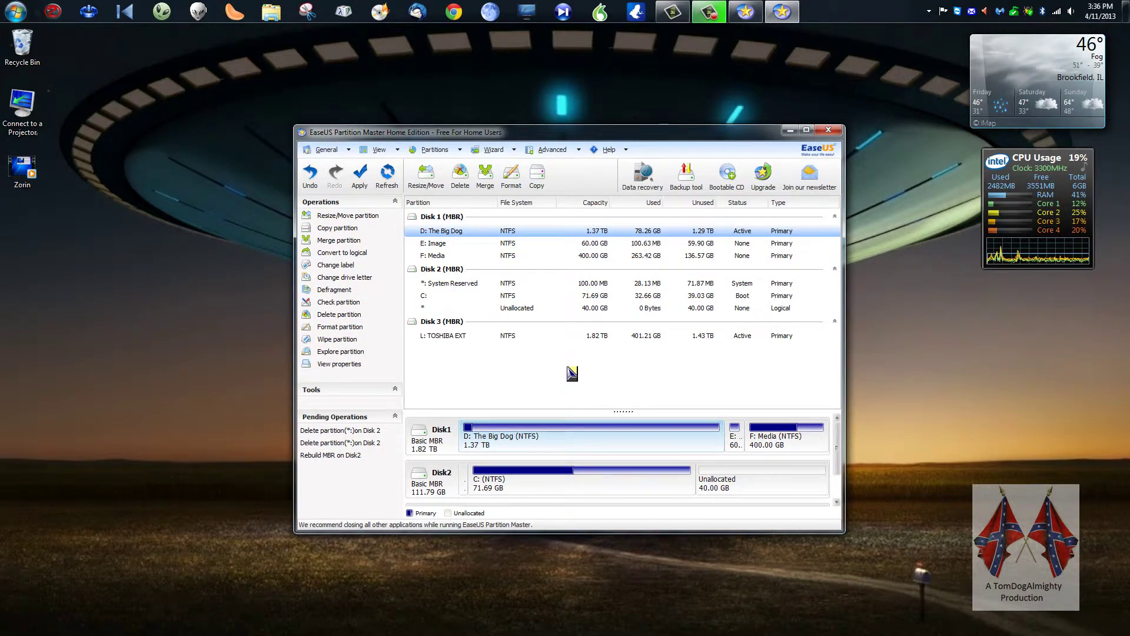
# Apply all three pending operations and dismiss the success message.
pyautogui.click(369, 187)
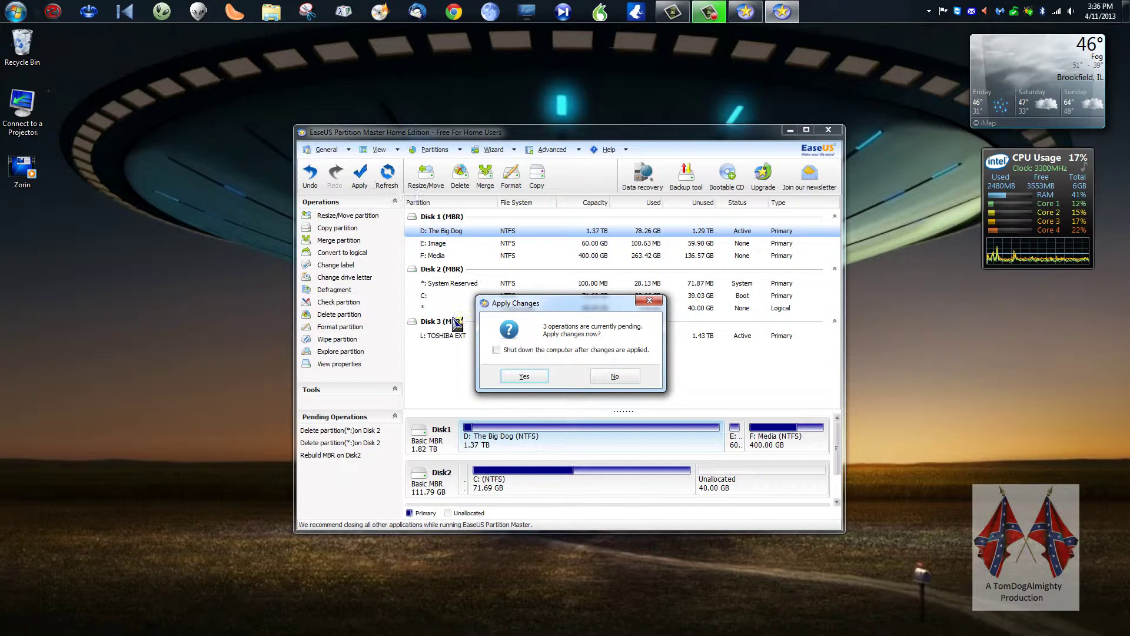
pyautogui.click(523, 376)
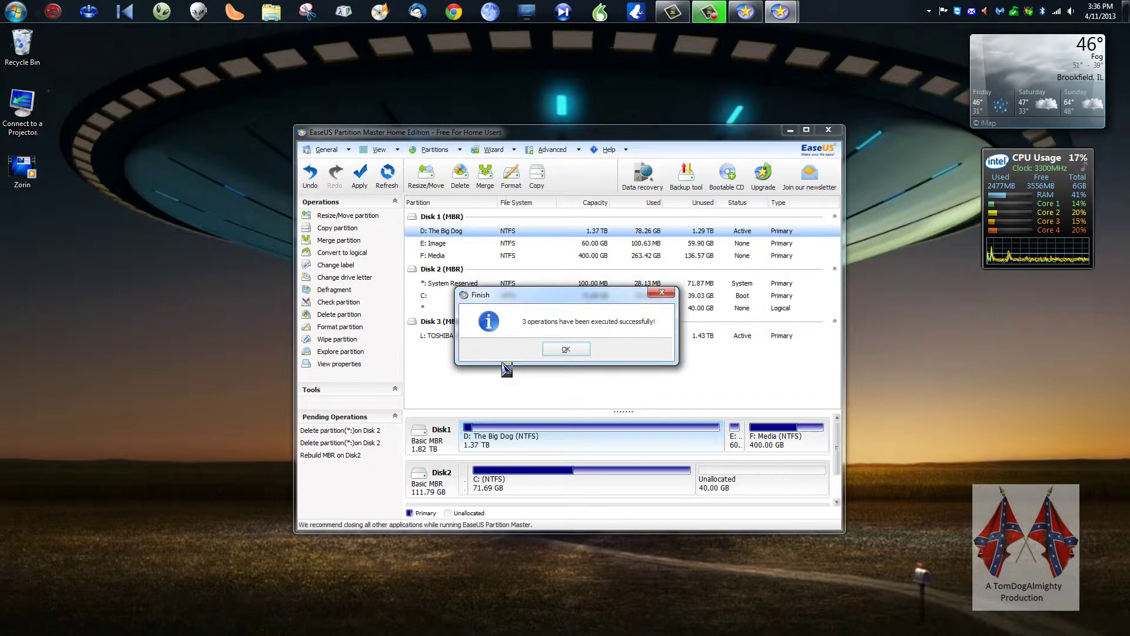
pyautogui.click(548, 349)
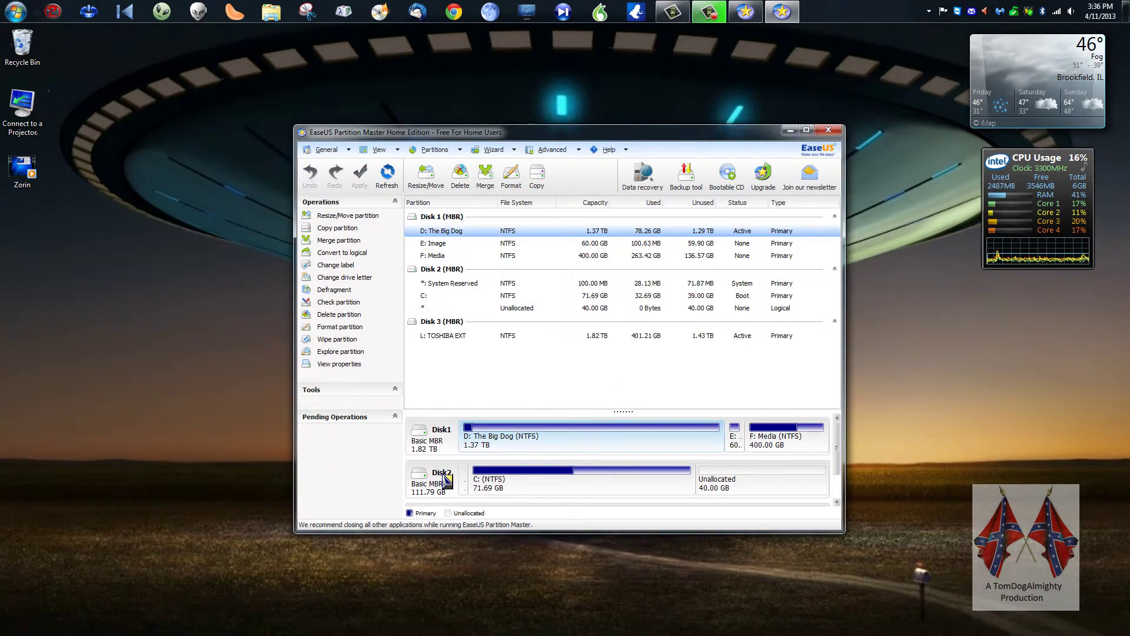
# Queue a Rebuild MBR on Disk 2 with the Windows 7 MBR type.
pyautogui.rightClick(446, 481)
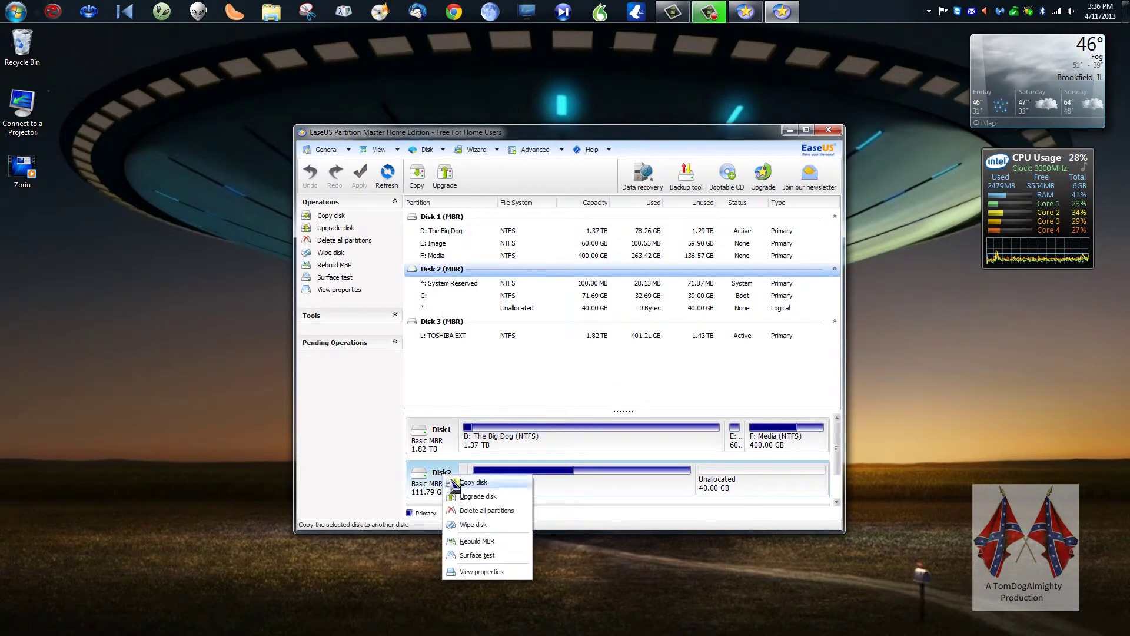
pyautogui.click(480, 541)
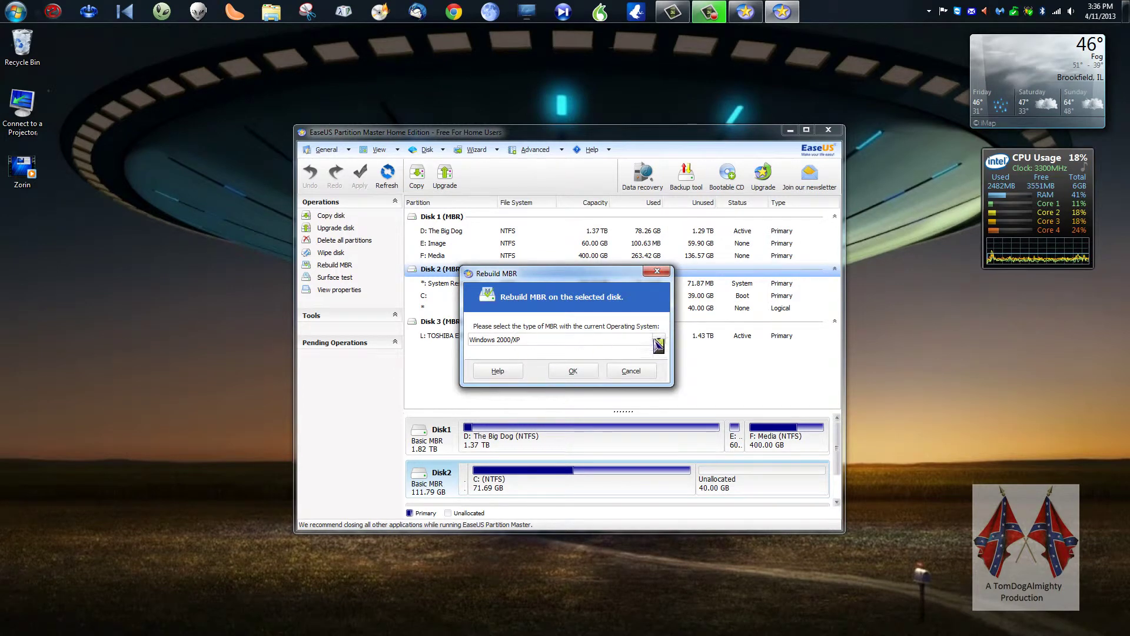
pyautogui.click(659, 339)
pyautogui.click(571, 376)
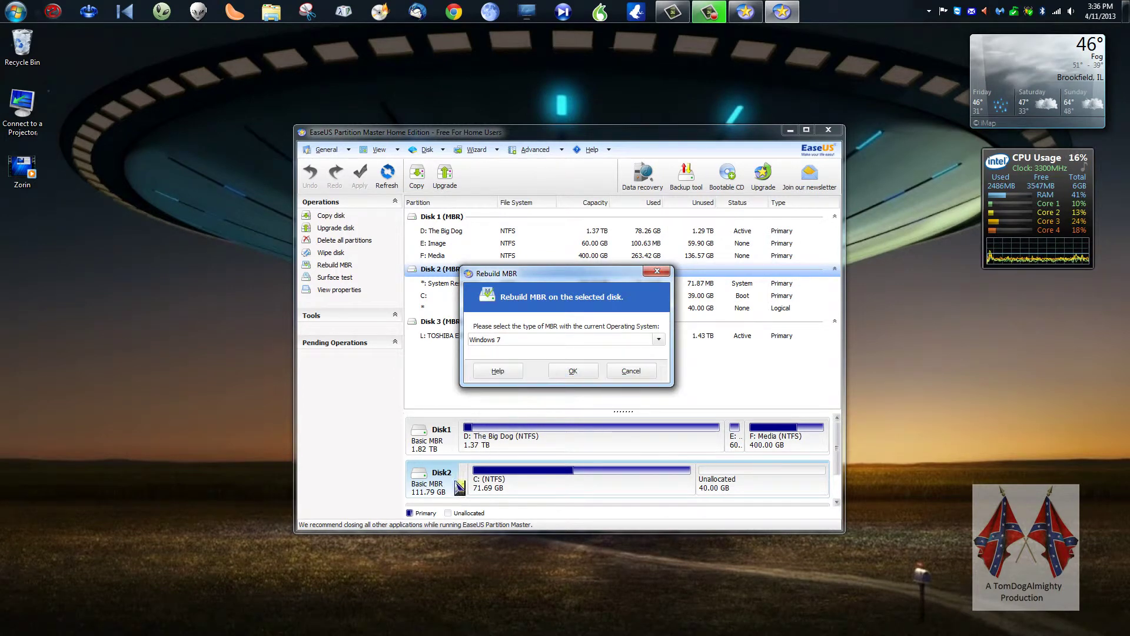
pyautogui.click(574, 372)
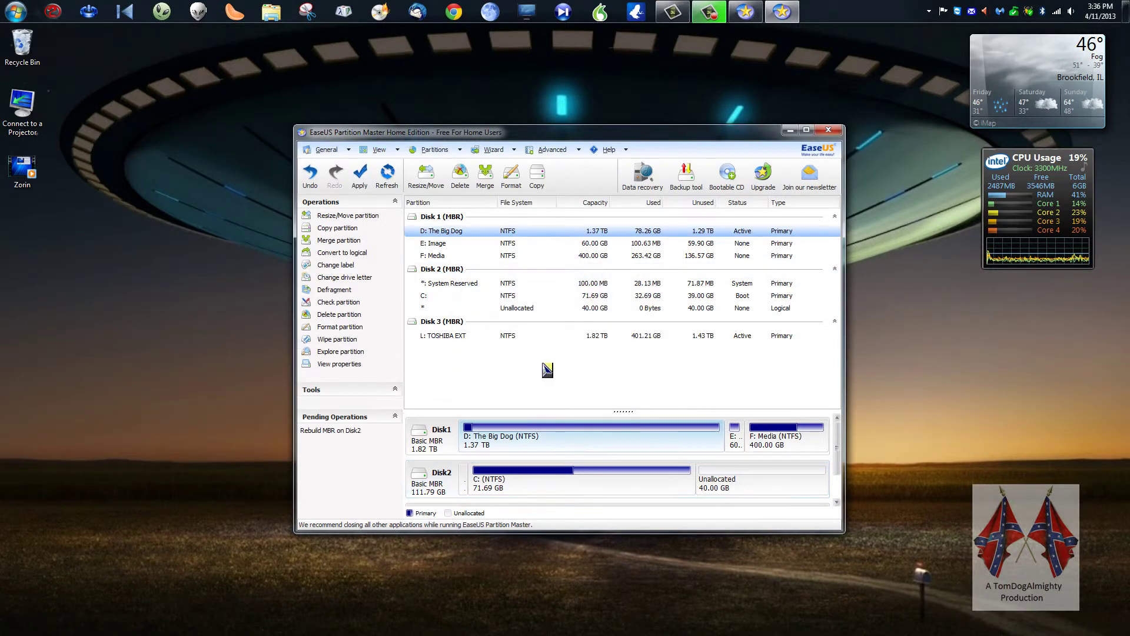
# Apply the pending Windows 7 MBR rebuild and dismiss the success message.
pyautogui.click(370, 182)
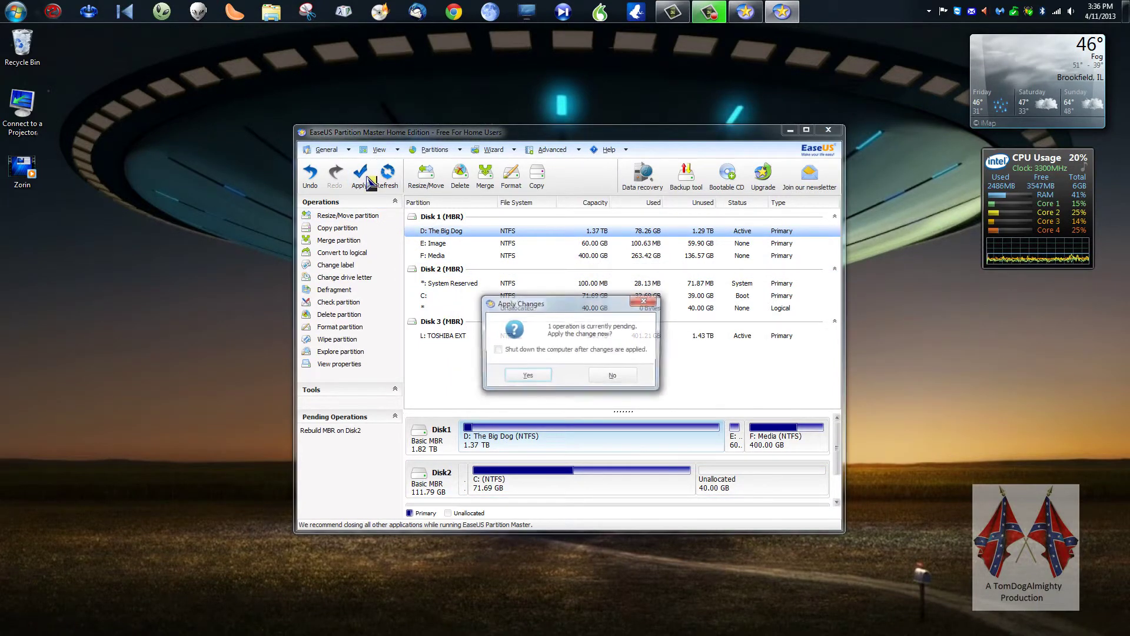
pyautogui.click(526, 377)
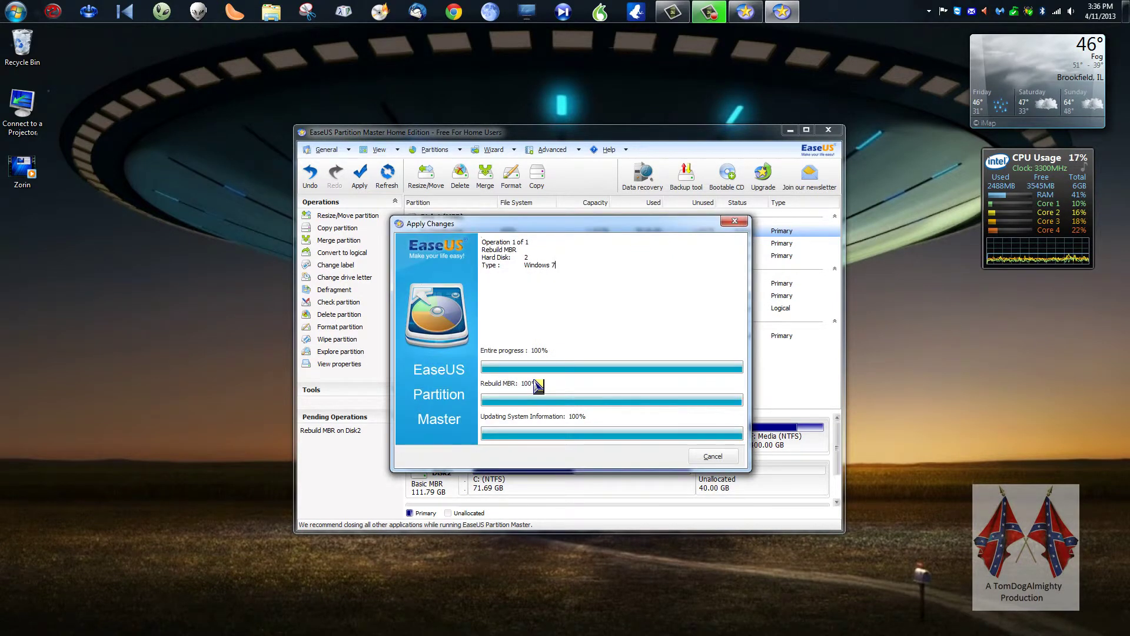
pyautogui.click(556, 351)
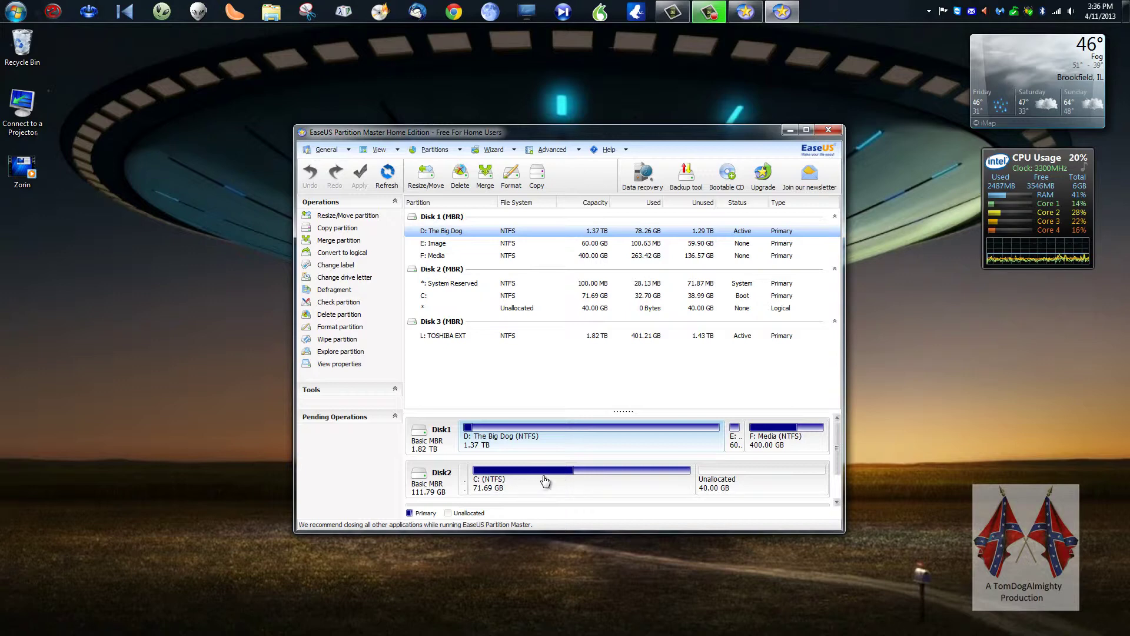
# Resize C: by dragging its right edge over all unallocated space on Disk 2.
pyautogui.rightClick(614, 474)
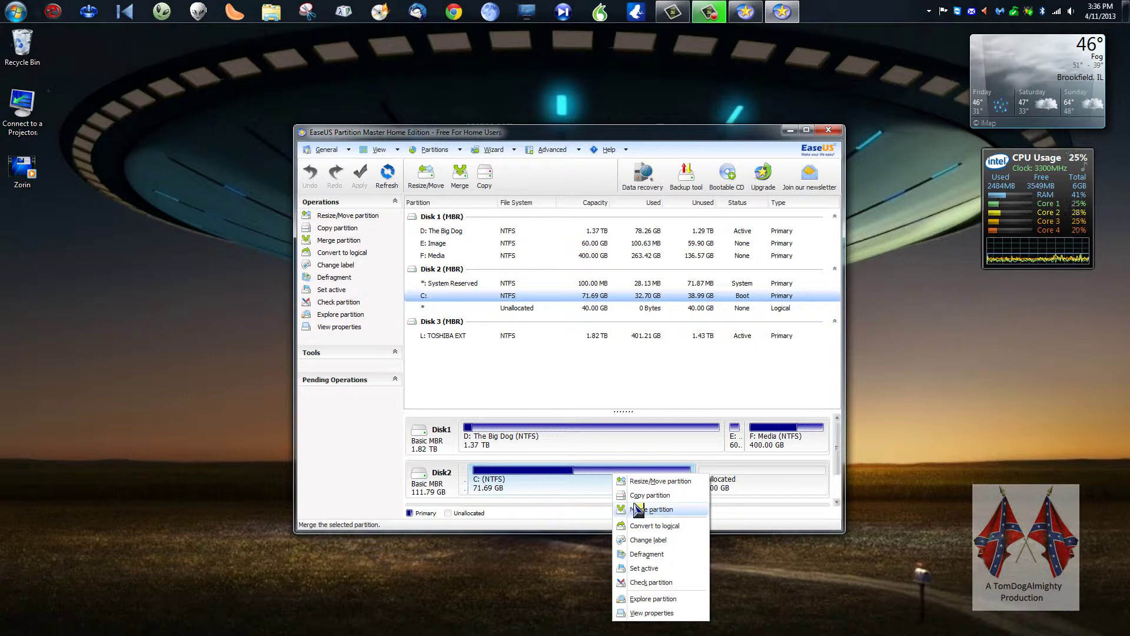
pyautogui.click(641, 481)
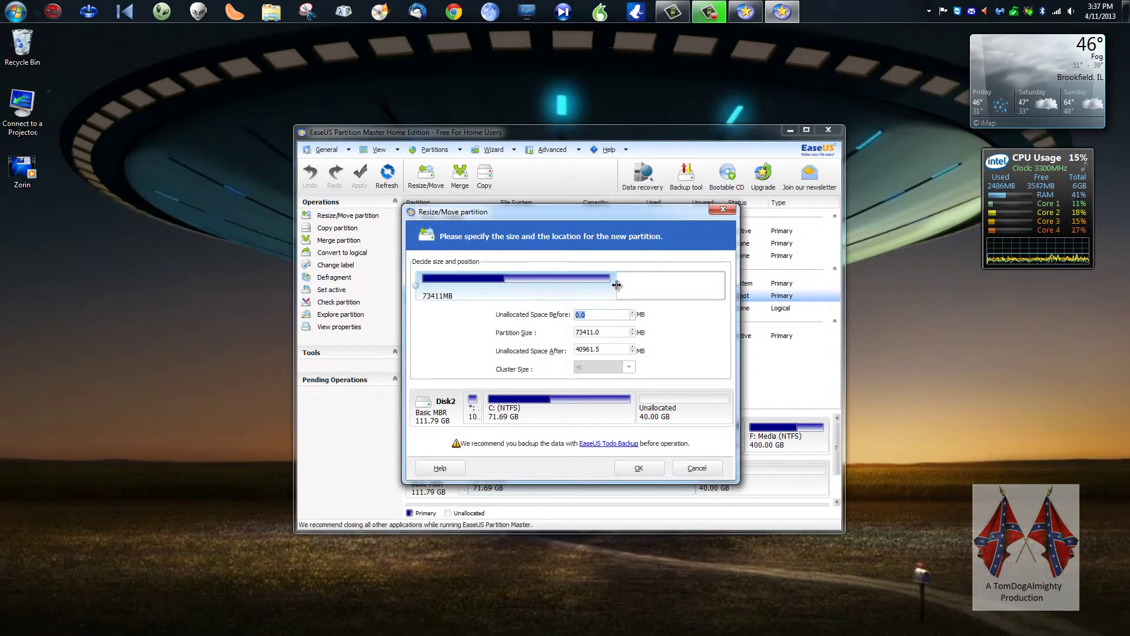
pyautogui.moveTo(617, 286); pyautogui.dragTo(727, 286)
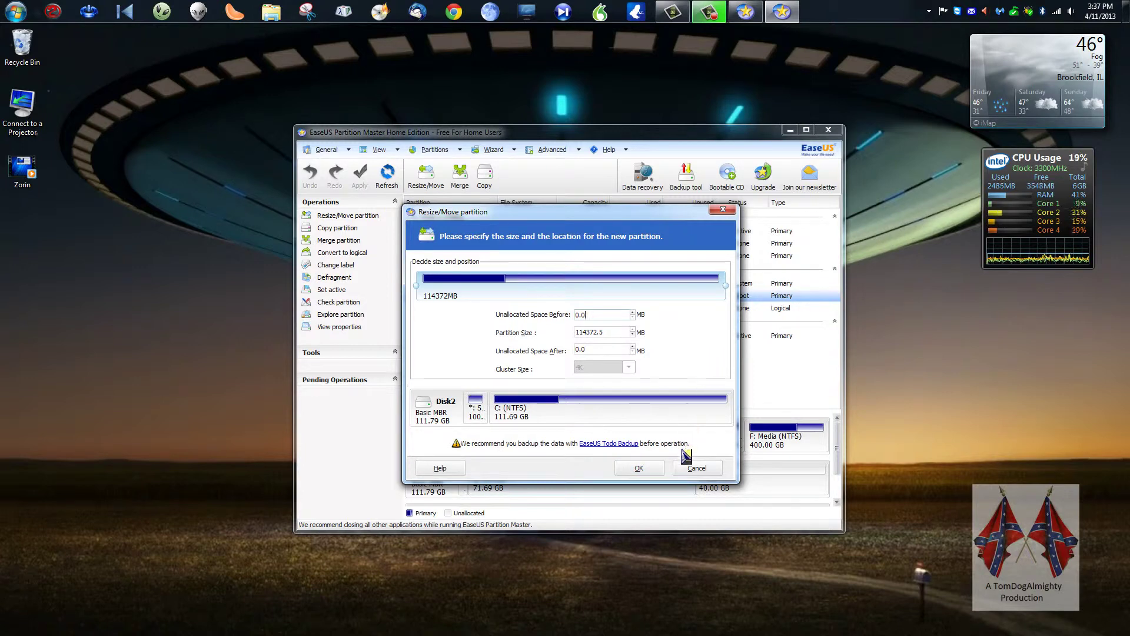
pyautogui.click(638, 469)
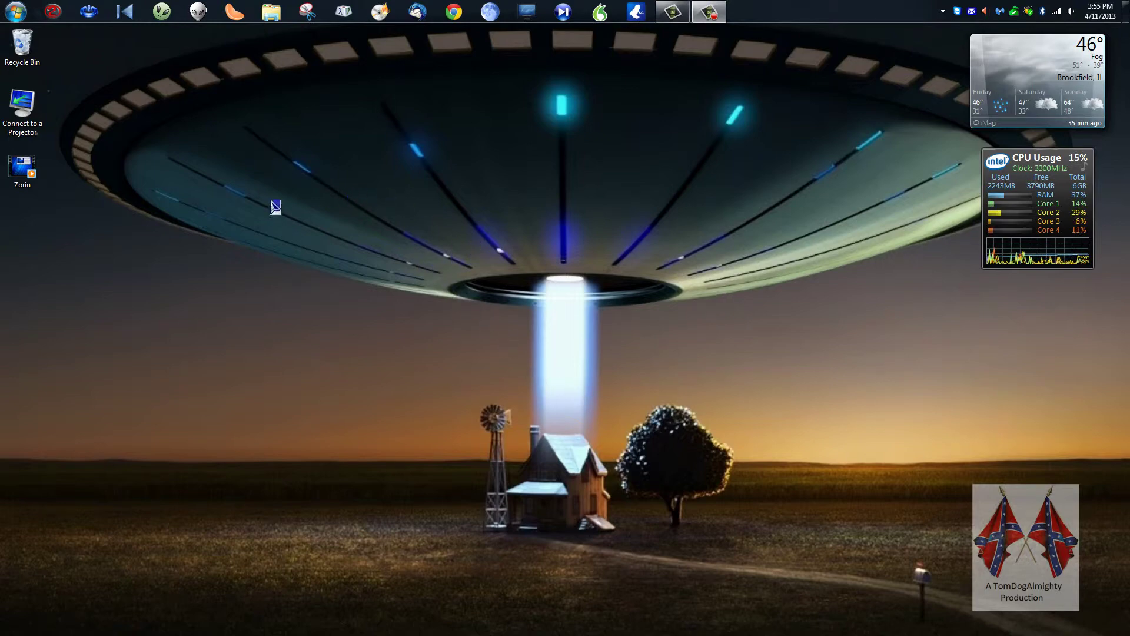
# Relaunch EaseUS Partition Master 9.2 from the taskbar's Desktop toolbar menu.
pyautogui.click(161, 12)
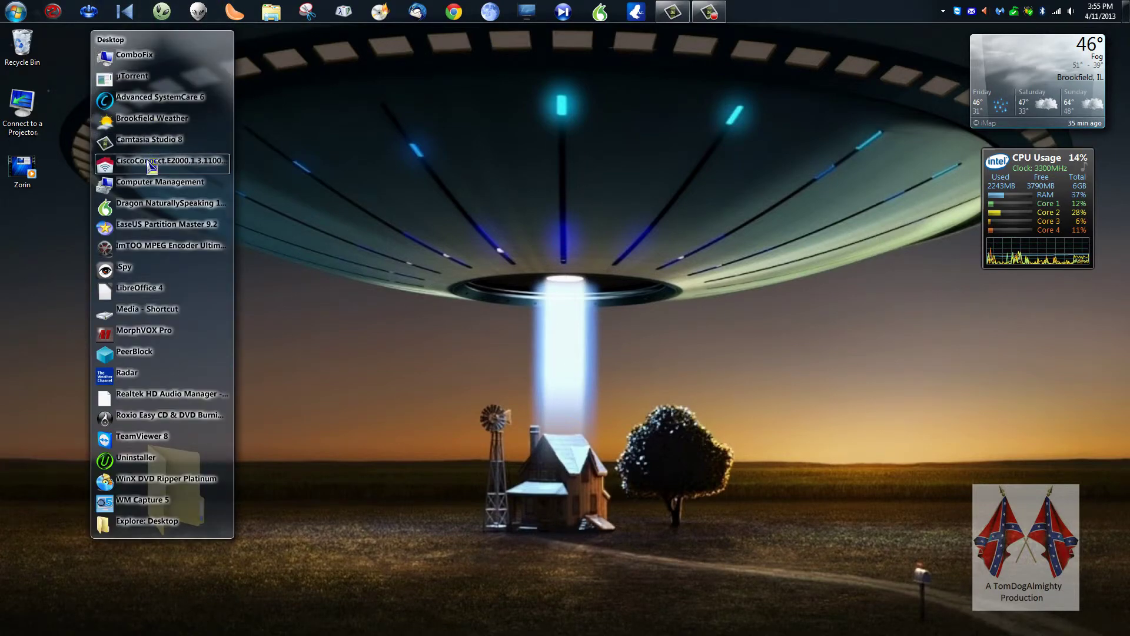
pyautogui.click(148, 229)
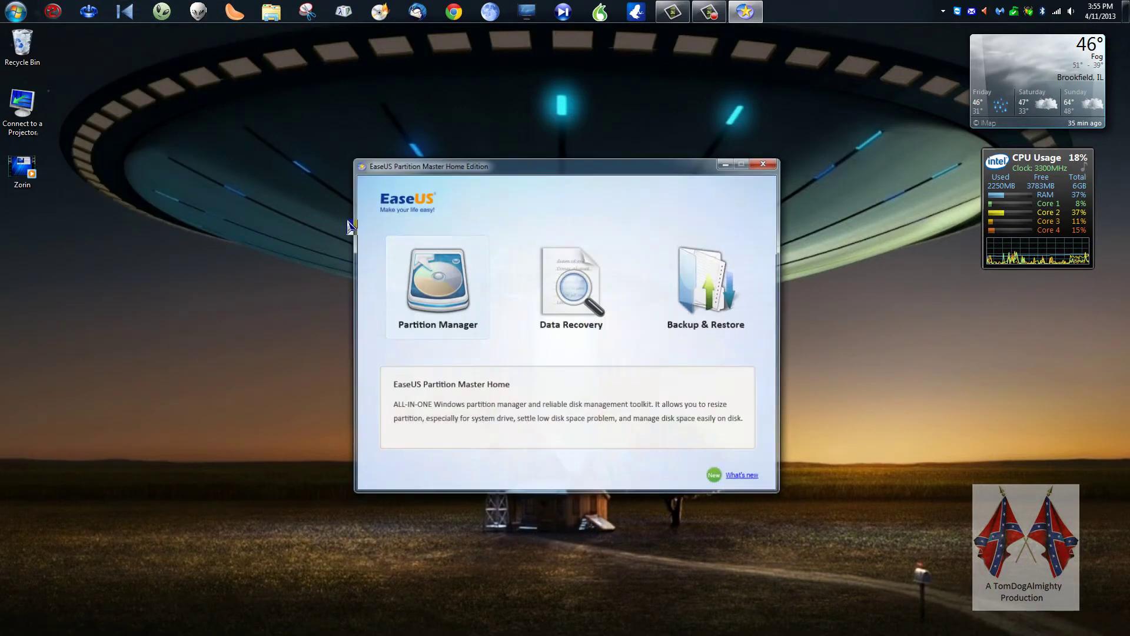
# Open Partition Manager and bring up Disk 2's options to check C: at 111.69 GB.
pyautogui.click(447, 287)
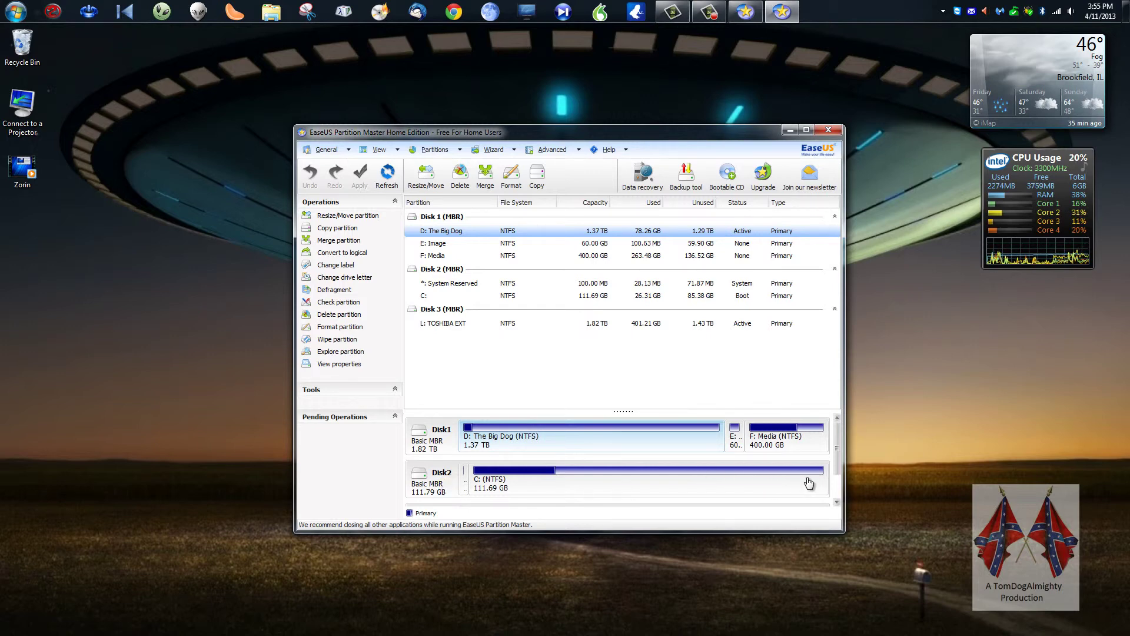
pyautogui.rightClick(439, 475)
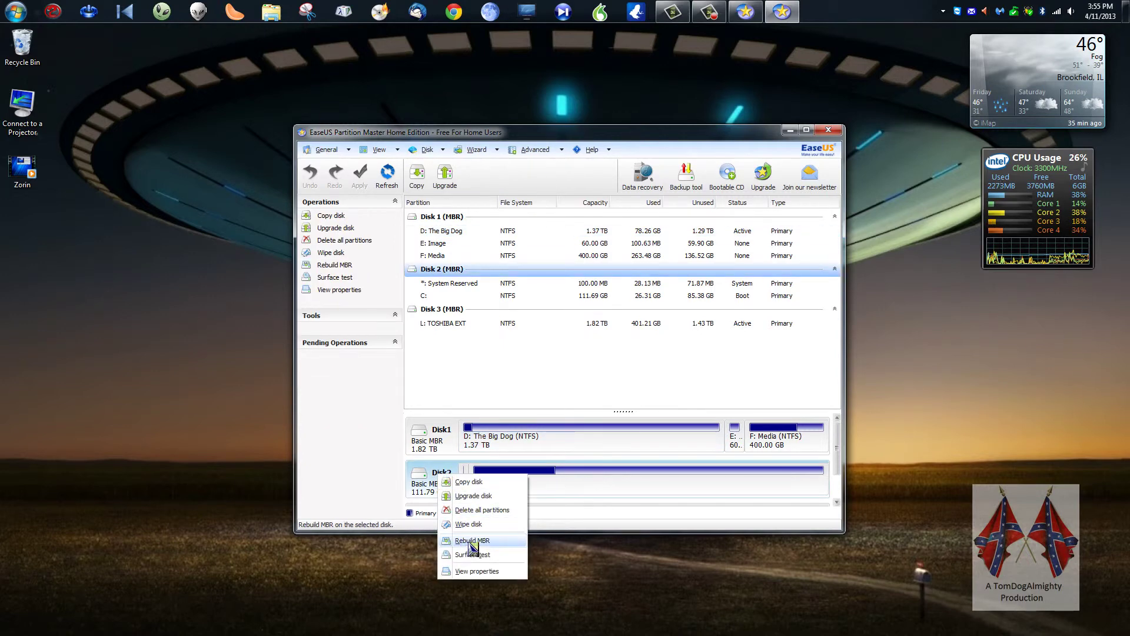